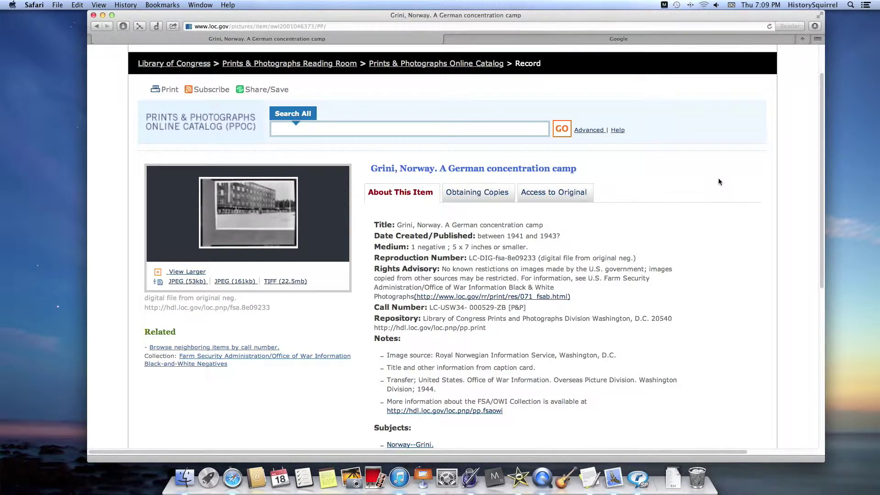
# Scroll up and down through the currently open web page to review it
pyautogui.scroll(-1, 715, 155)
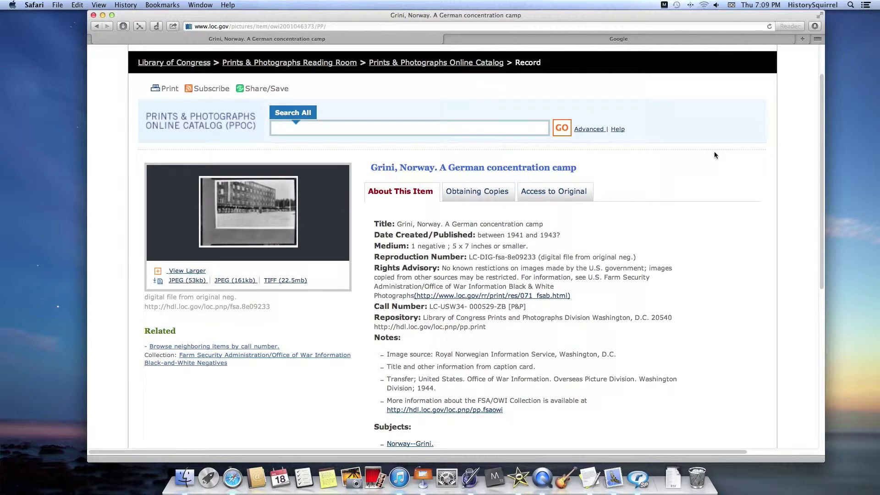
pyautogui.scroll(-2, 714, 153)
pyautogui.scroll(-1, 714, 154)
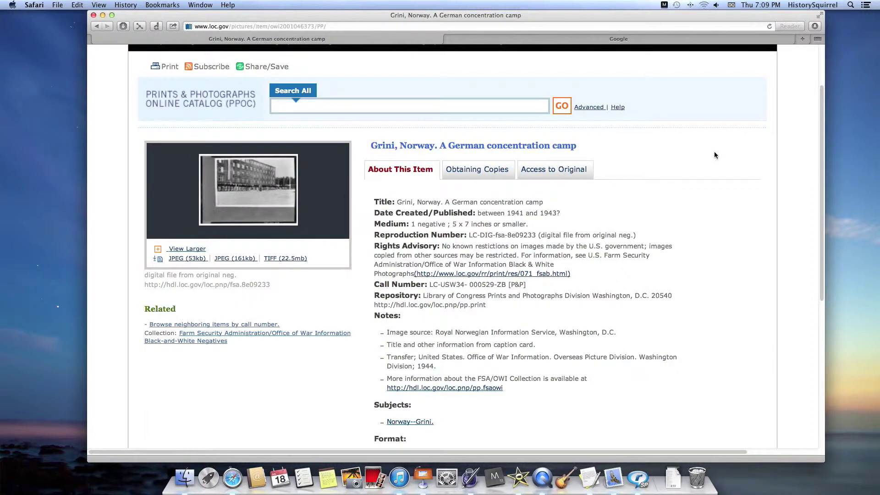
pyautogui.scroll(5, 714, 154)
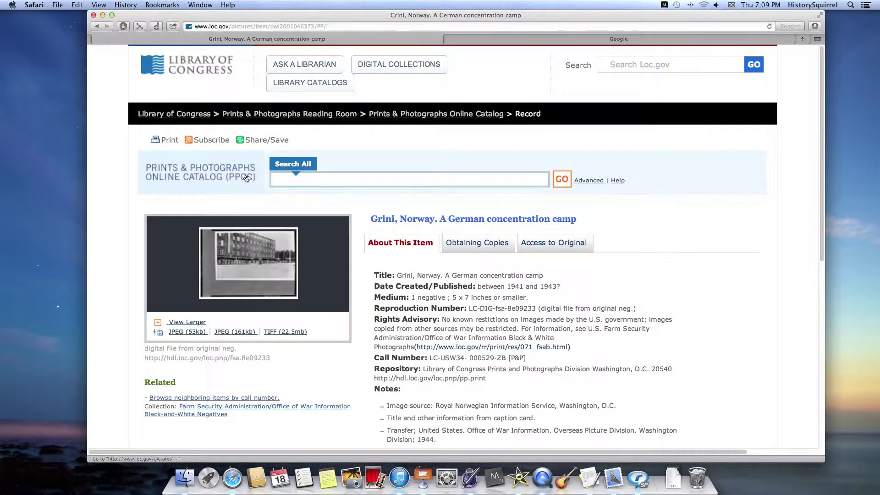
pyautogui.scroll(-5, 461, 213)
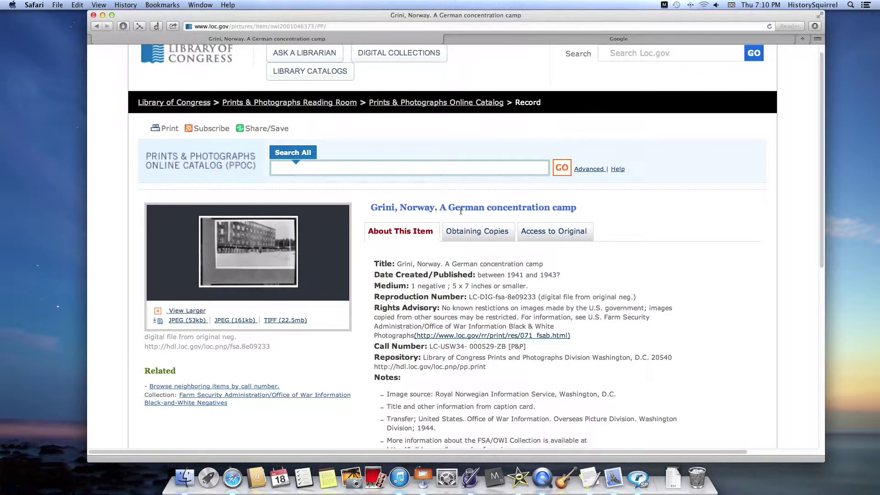
pyautogui.scroll(-4, 460, 214)
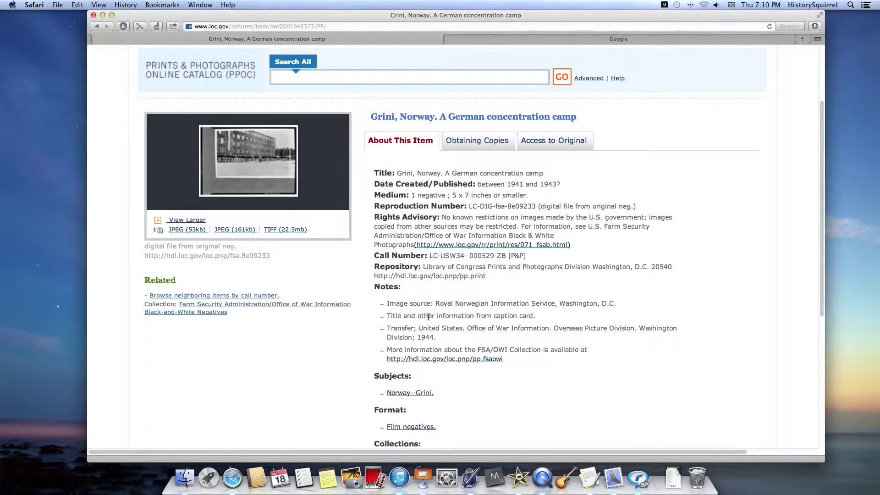
pyautogui.scroll(-2, 590, 295)
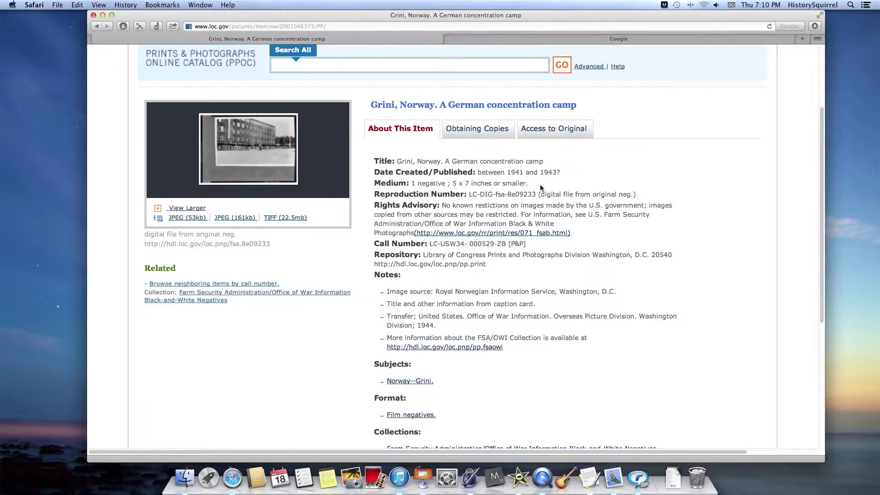
pyautogui.scroll(-10, 540, 184)
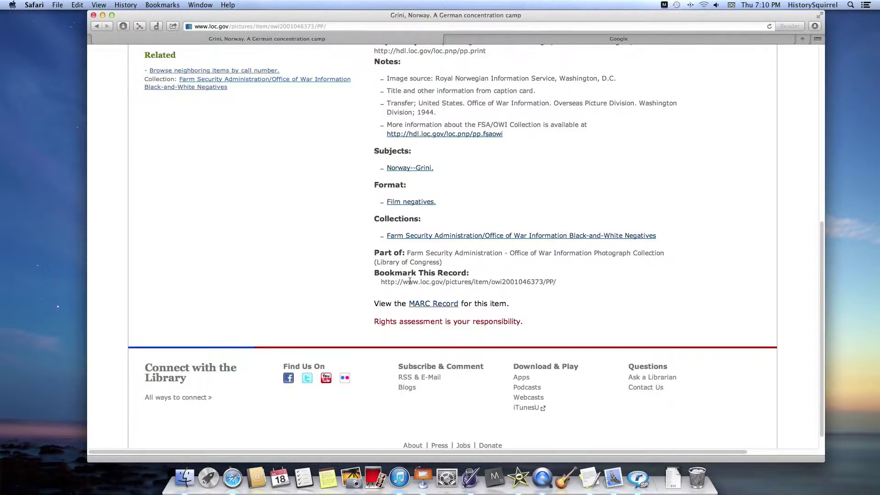
pyautogui.scroll(5, 410, 281)
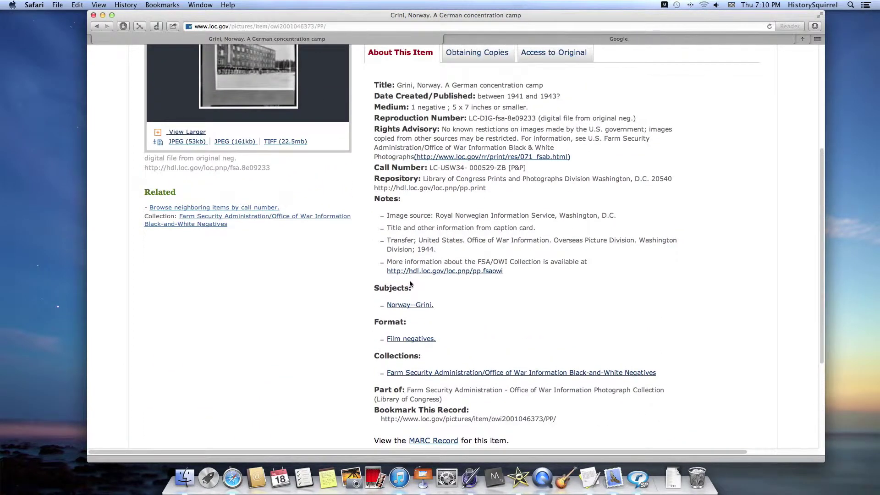
pyautogui.scroll(7, 409, 284)
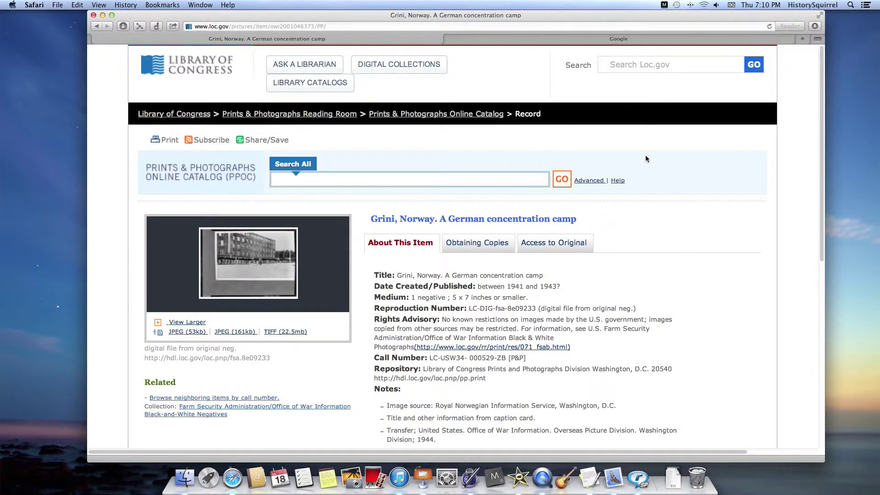
# Search Google for 'noodlebib' and open the NoodleBib - NoodleTools result
pyautogui.click(563, 43)
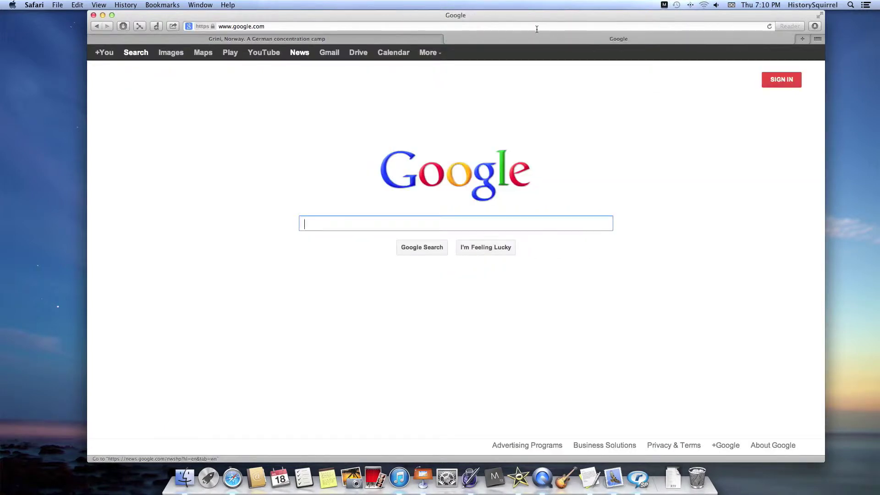
pyautogui.write('noo')
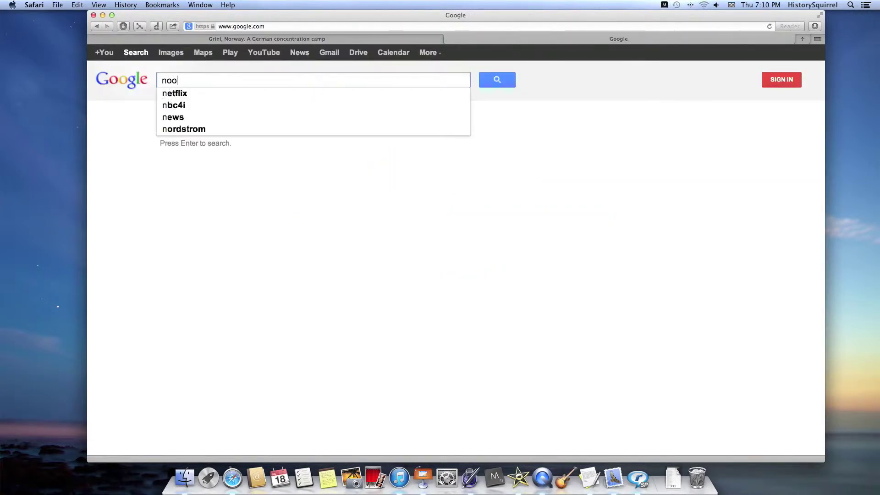
pyautogui.write('dlebib')
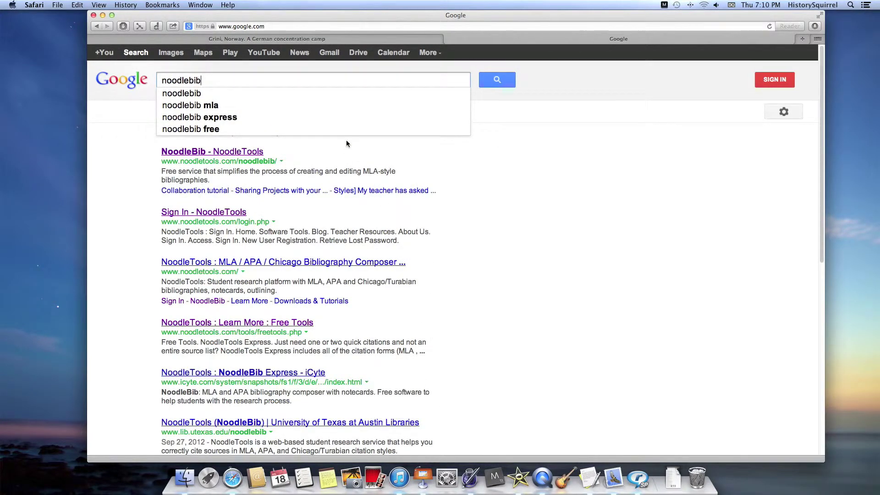
pyautogui.click(246, 151)
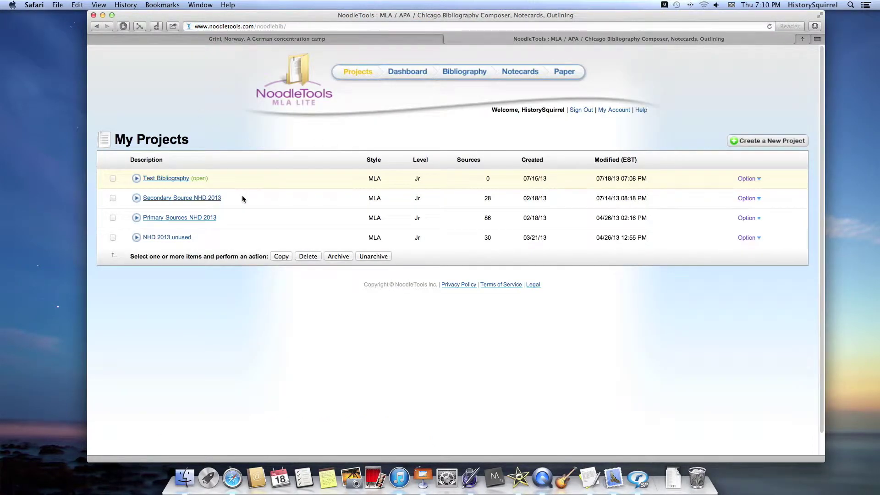
# Open the Test Bibliography project and go to its Works Cited component from the Dashboard
pyautogui.click(158, 182)
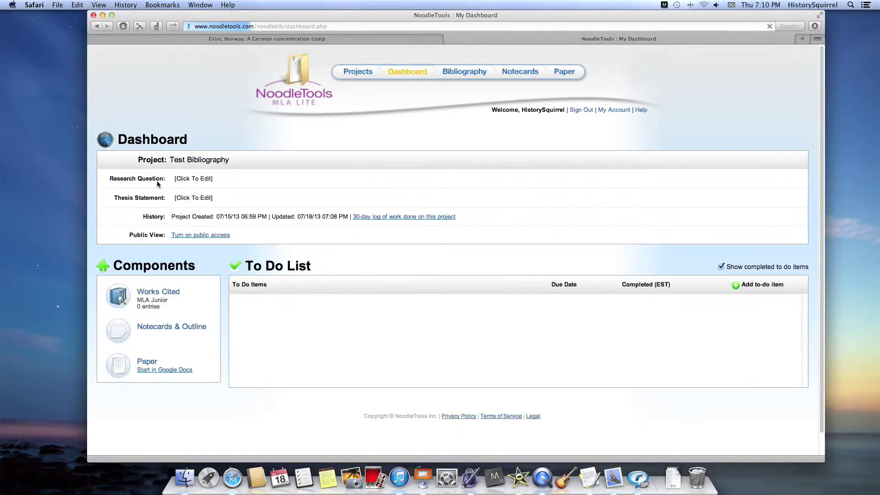
pyautogui.scroll(-2, 494, 217)
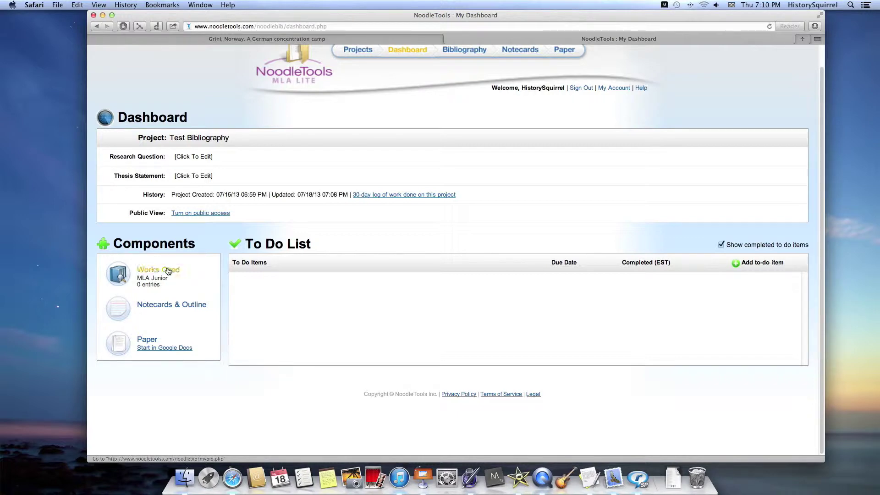
pyautogui.click(159, 271)
pyautogui.scroll(-1, 490, 255)
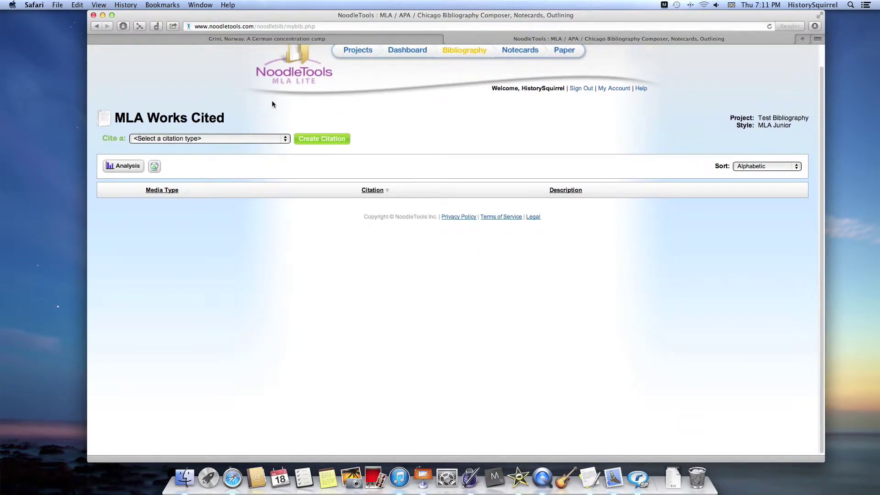
# Create a new citation of type Photo or Image (Born Digital) and continue to its form
pyautogui.click(188, 141)
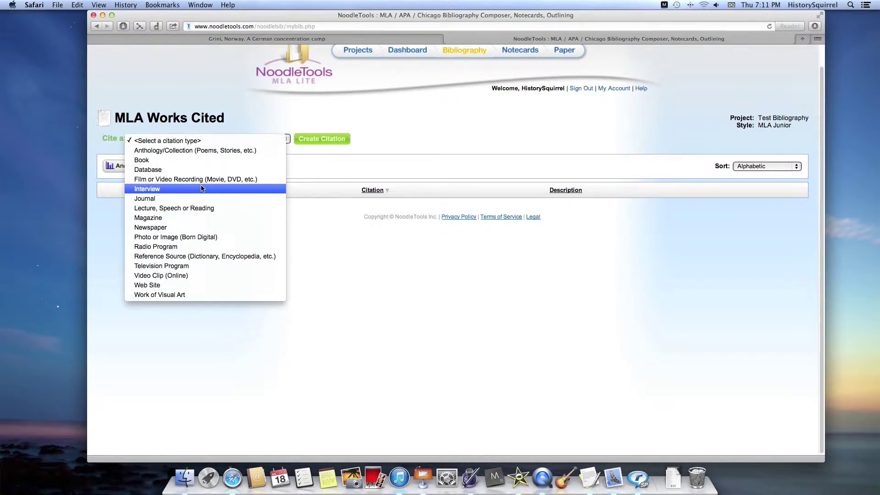
pyautogui.click(196, 237)
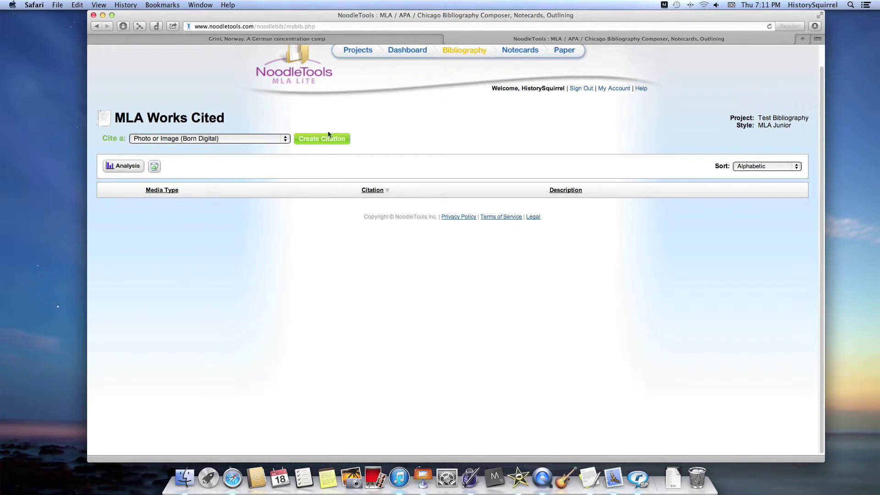
pyautogui.click(314, 137)
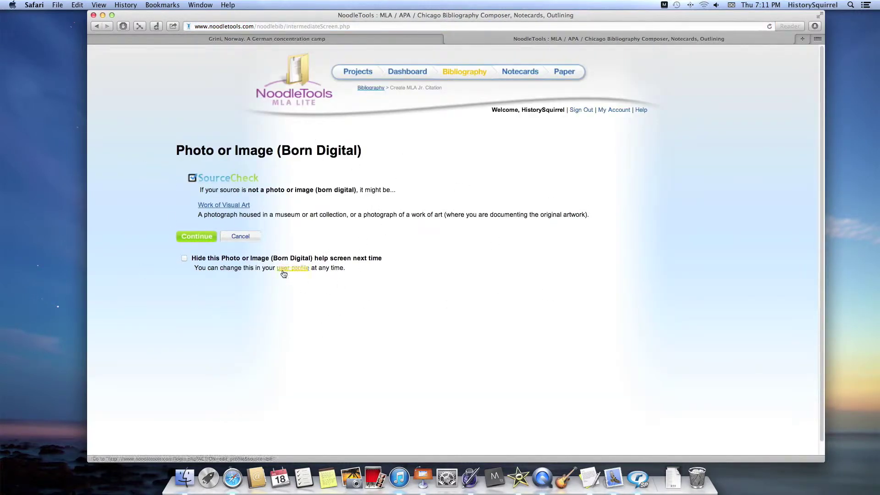
pyautogui.click(196, 239)
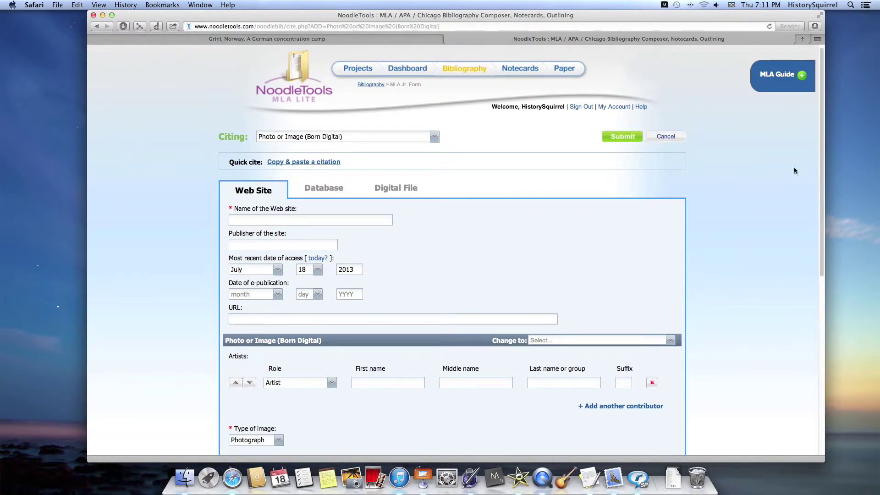
pyautogui.scroll(-5, 794, 169)
pyautogui.scroll(3, 794, 171)
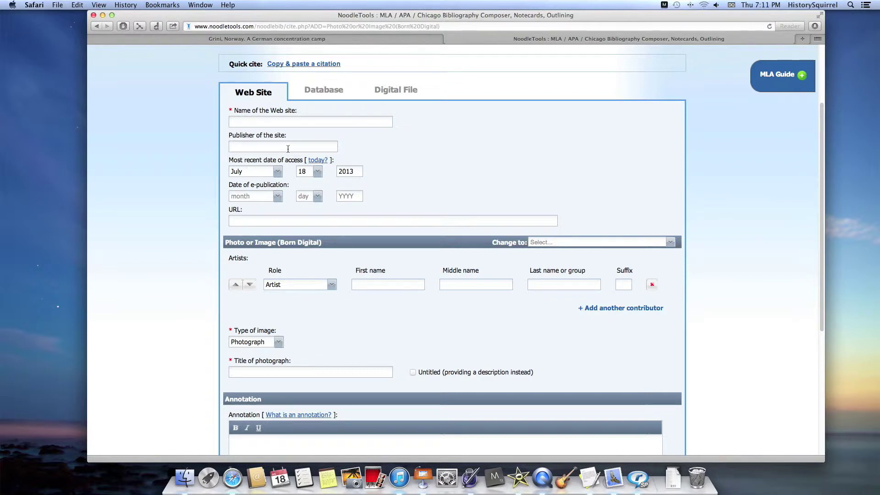
pyautogui.scroll(-2, 397, 157)
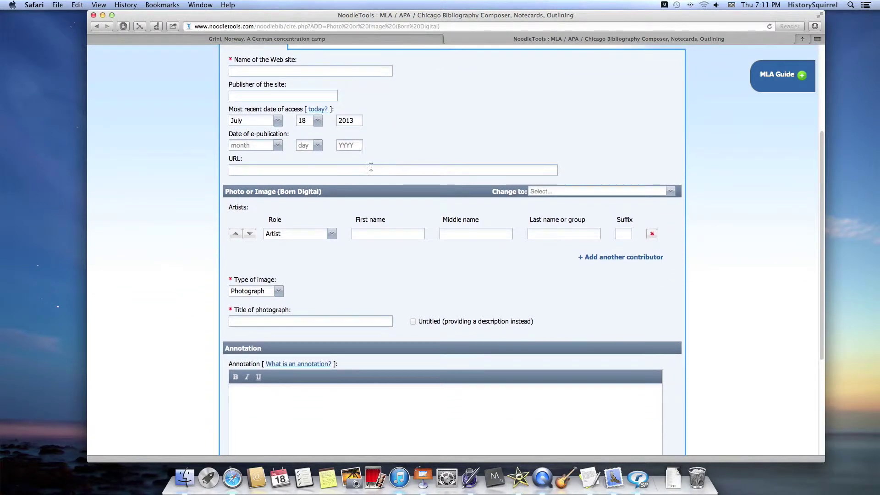
pyautogui.click(400, 41)
pyautogui.scroll(-10, 517, 248)
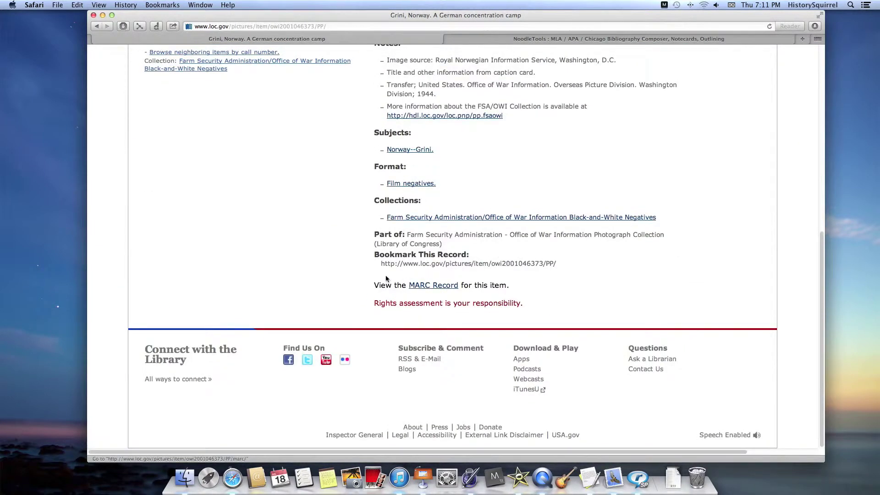
pyautogui.click(679, 39)
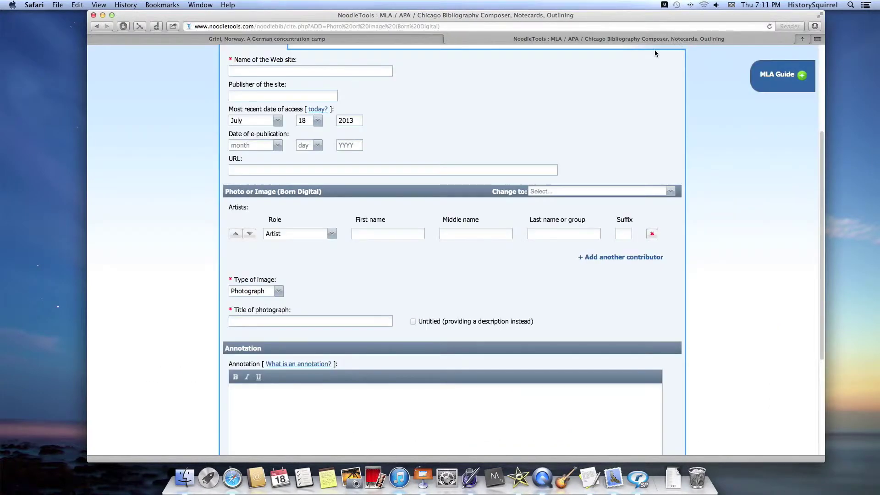
pyautogui.scroll(-5, 420, 154)
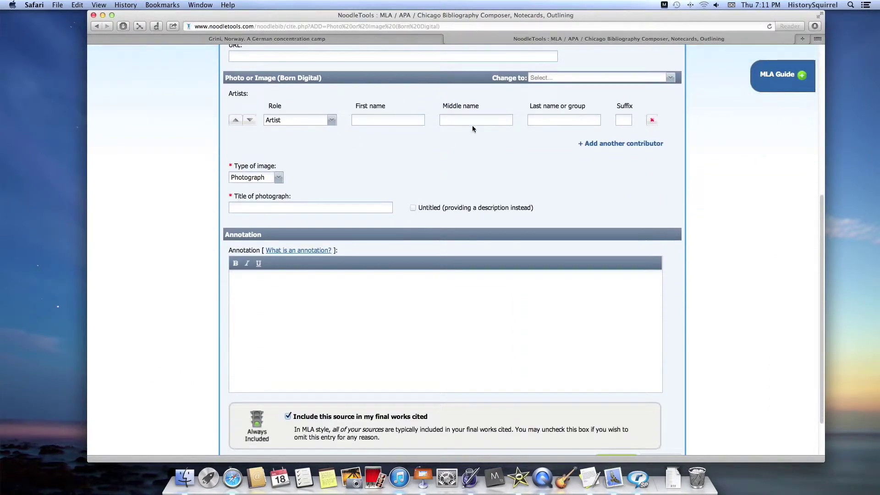
pyautogui.click(351, 38)
pyautogui.scroll(10, 463, 169)
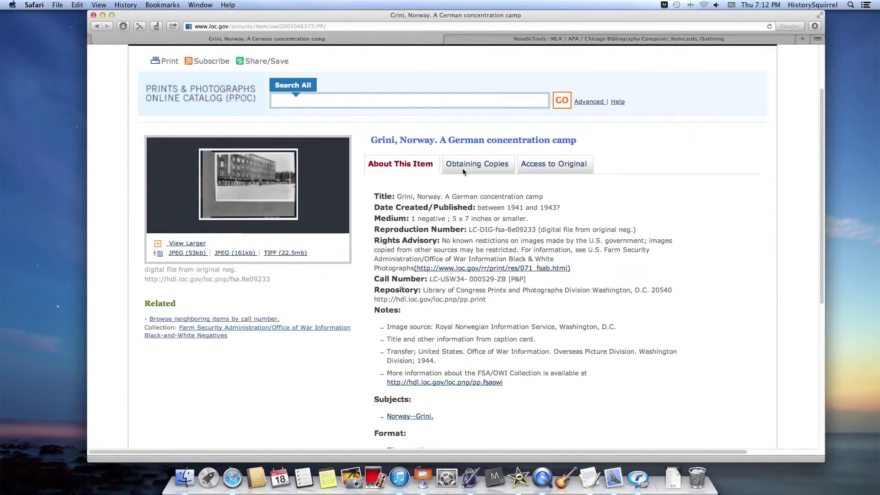
pyautogui.click(625, 41)
pyautogui.scroll(-3, 471, 195)
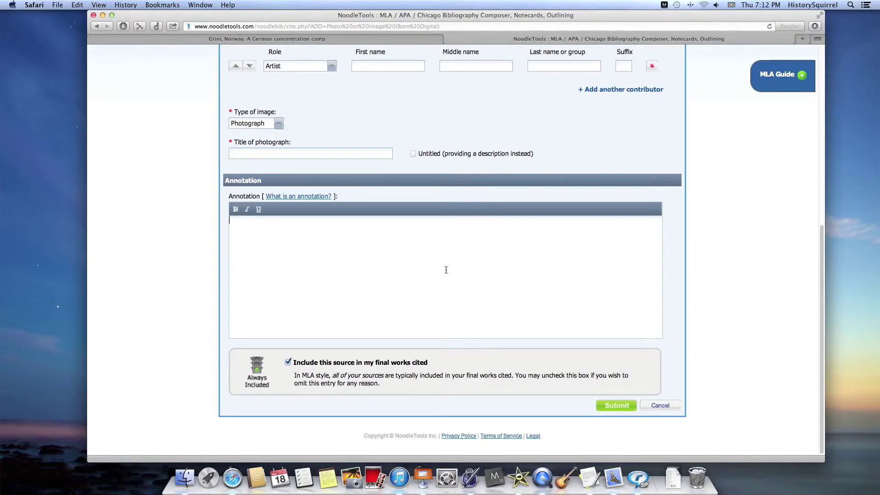
pyautogui.scroll(10, 446, 268)
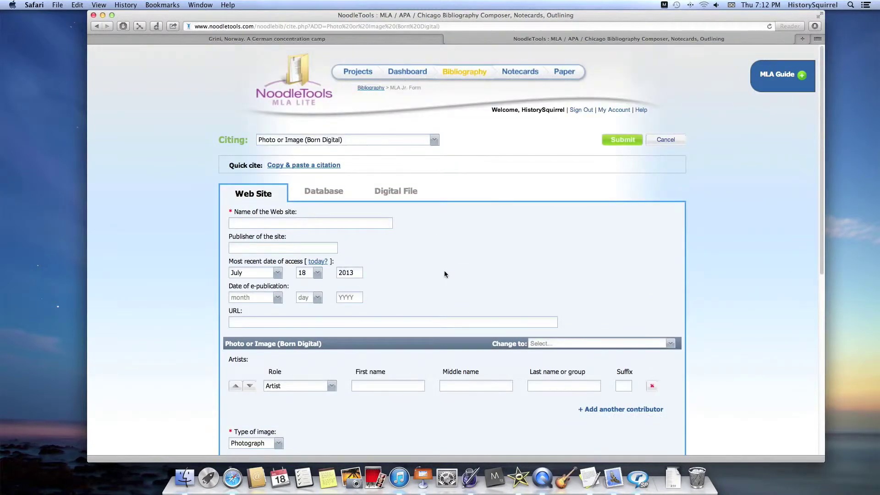
pyautogui.scroll(-15, 444, 273)
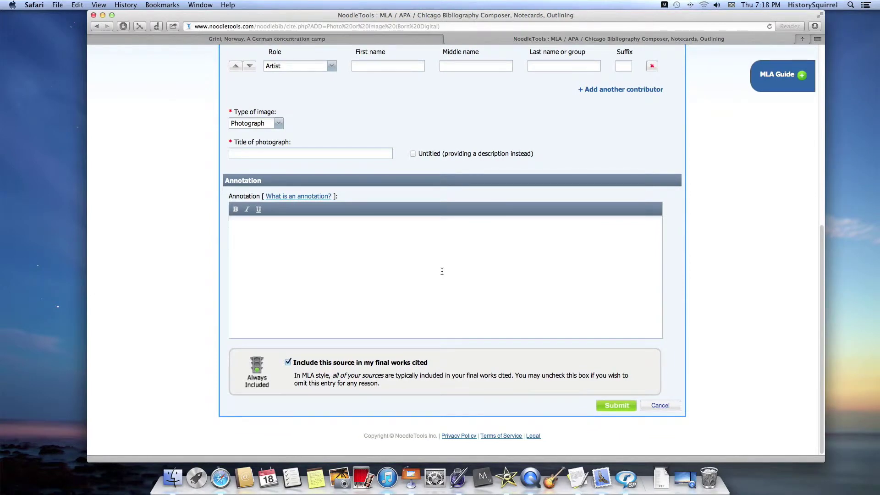
pyautogui.click(443, 272)
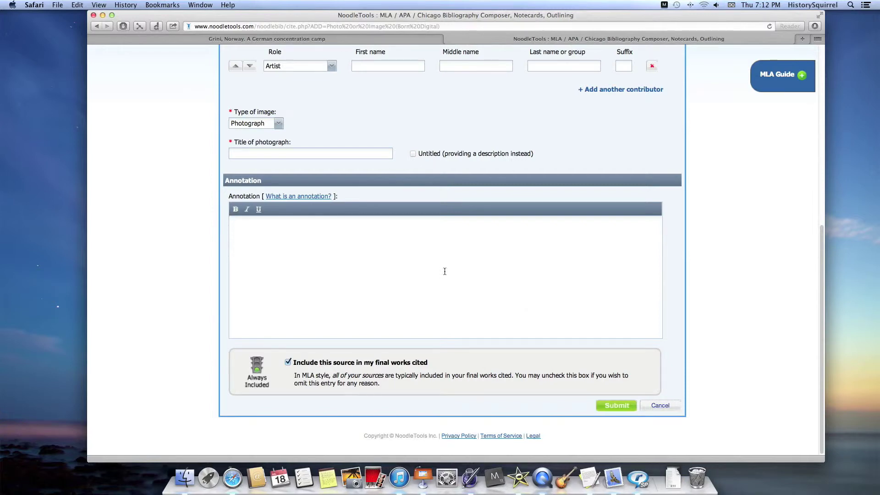
pyautogui.scroll(10, 445, 272)
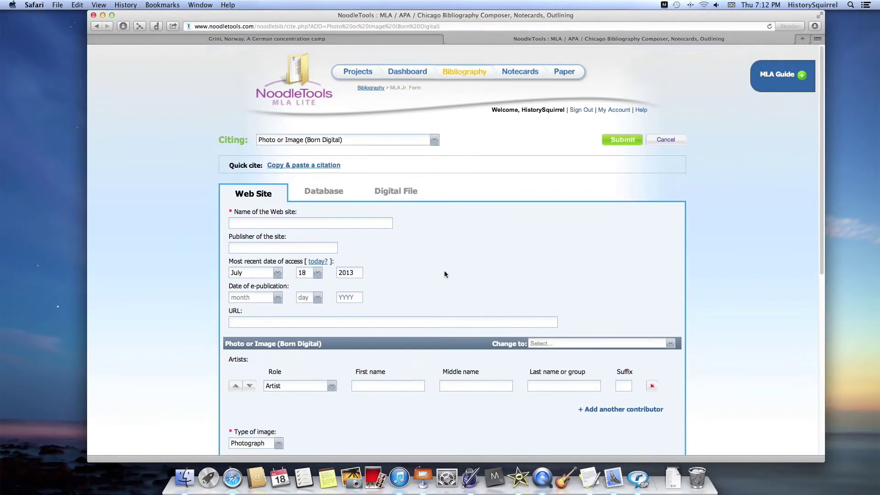
pyautogui.click(321, 192)
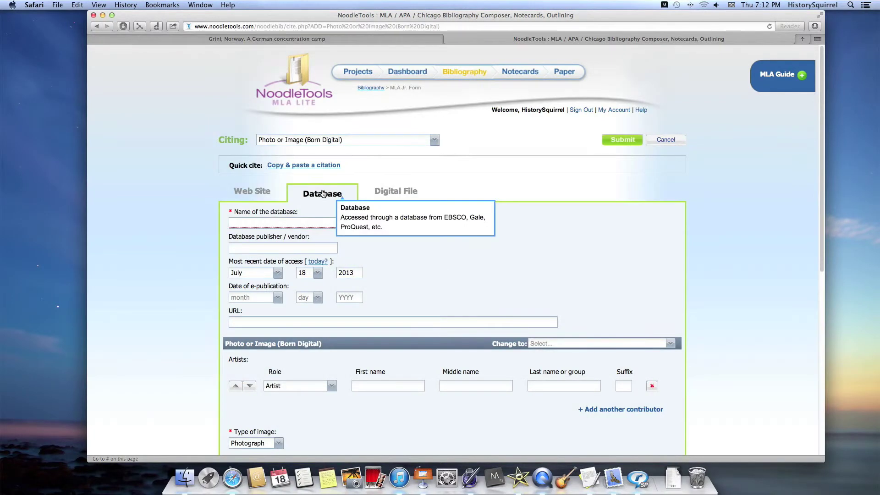
pyautogui.click(397, 193)
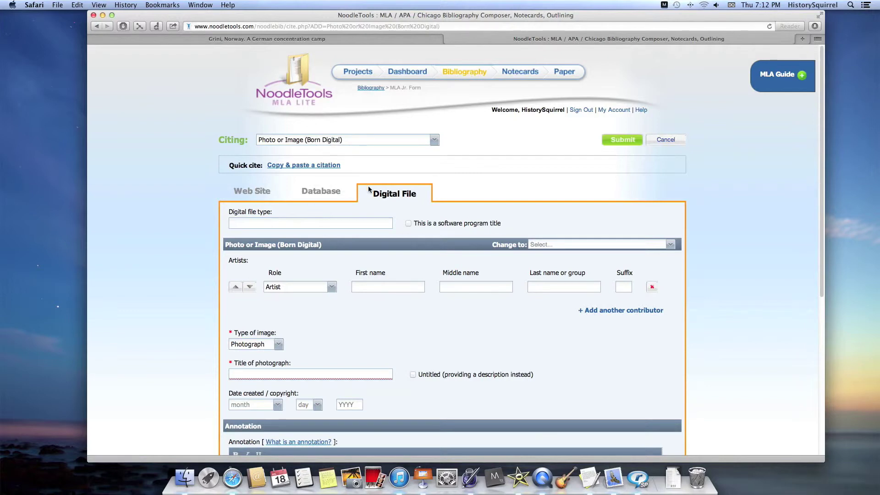
pyautogui.click(265, 194)
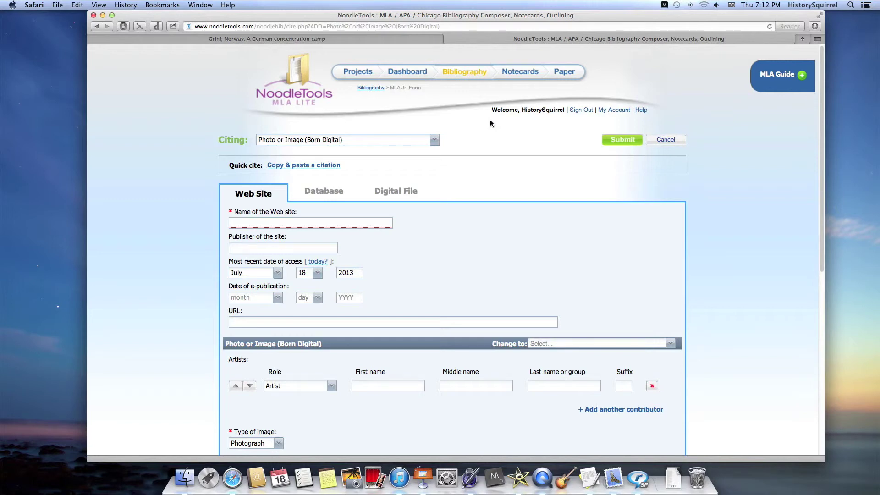
pyautogui.scroll(-3, 490, 122)
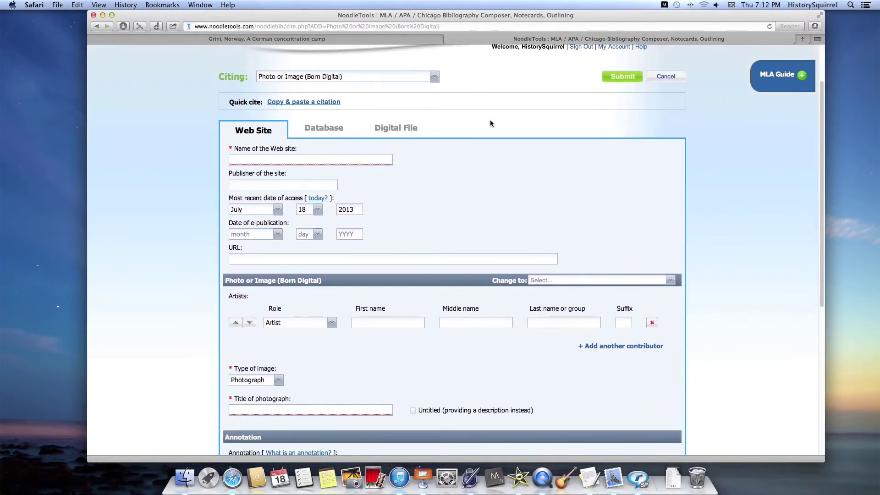
pyautogui.click(406, 36)
pyautogui.scroll(-2, 620, 320)
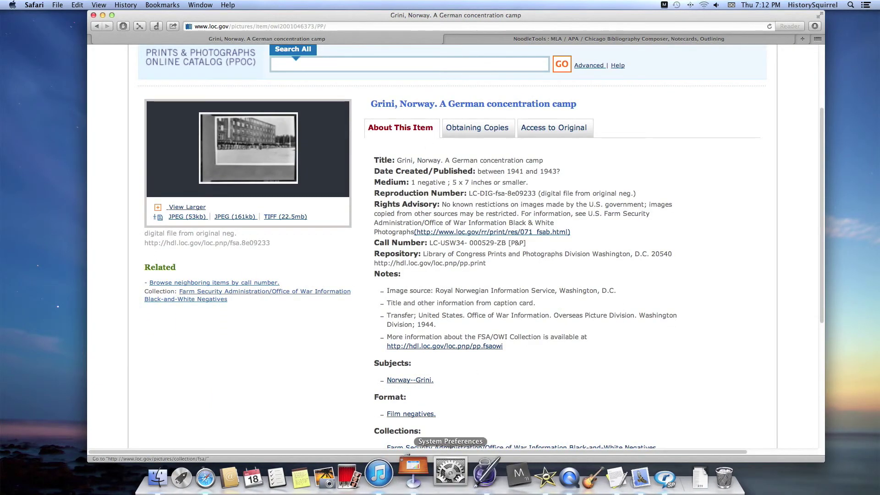
pyautogui.scroll(-5, 457, 384)
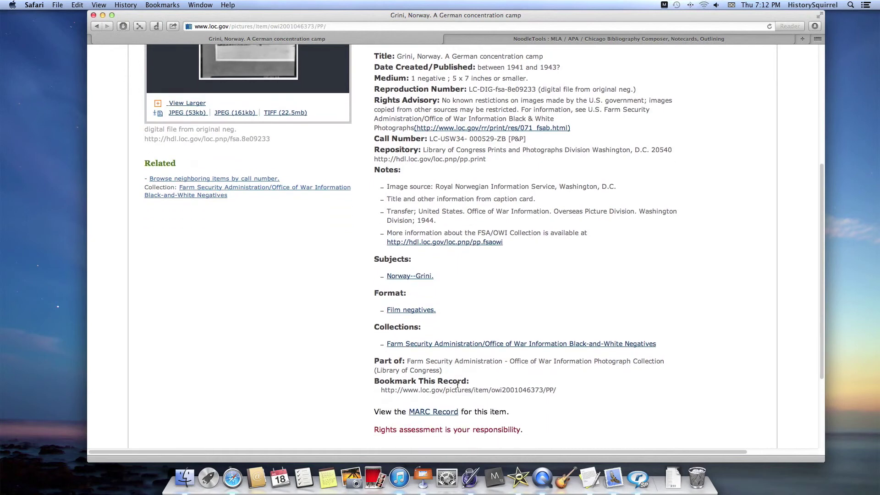
pyautogui.scroll(10, 457, 384)
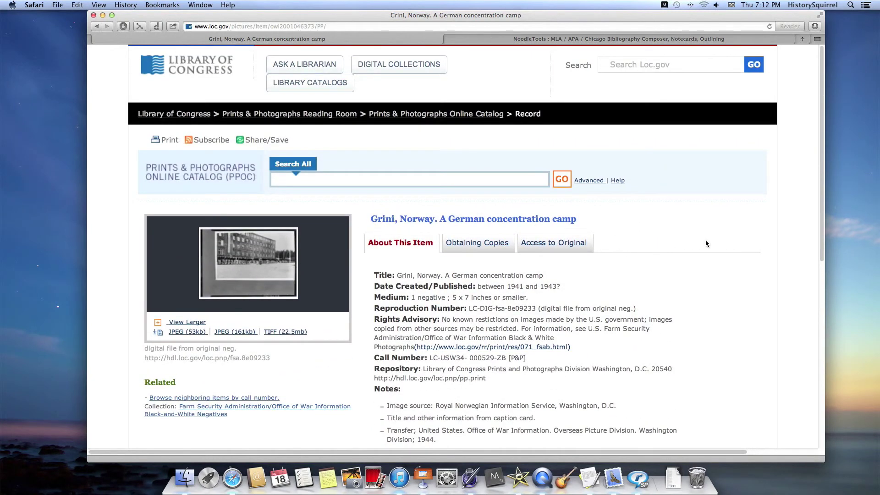
pyautogui.click(644, 39)
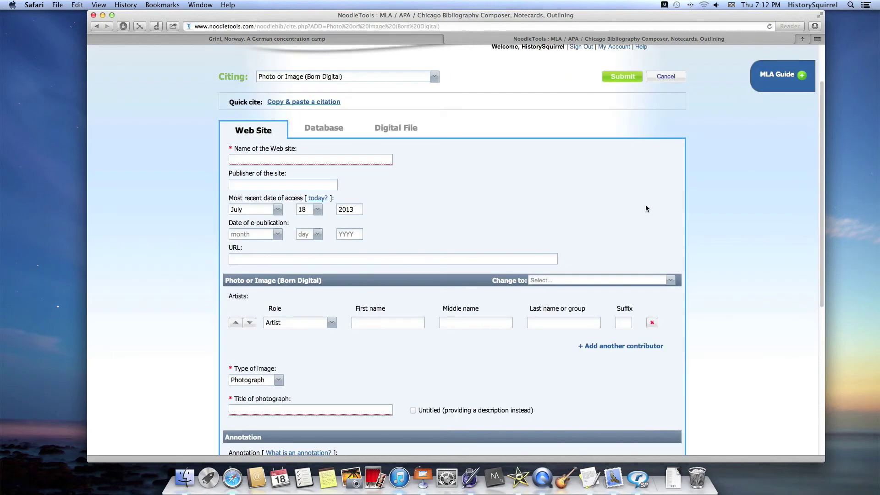
pyautogui.scroll(3, 645, 204)
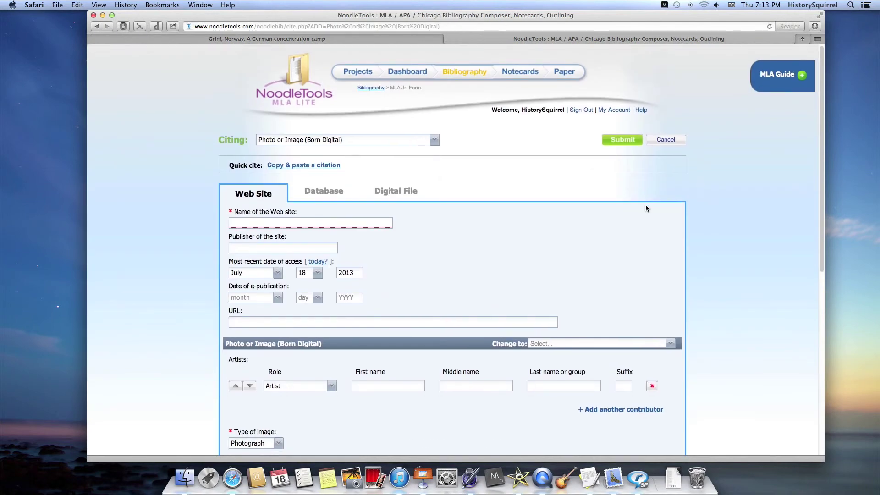